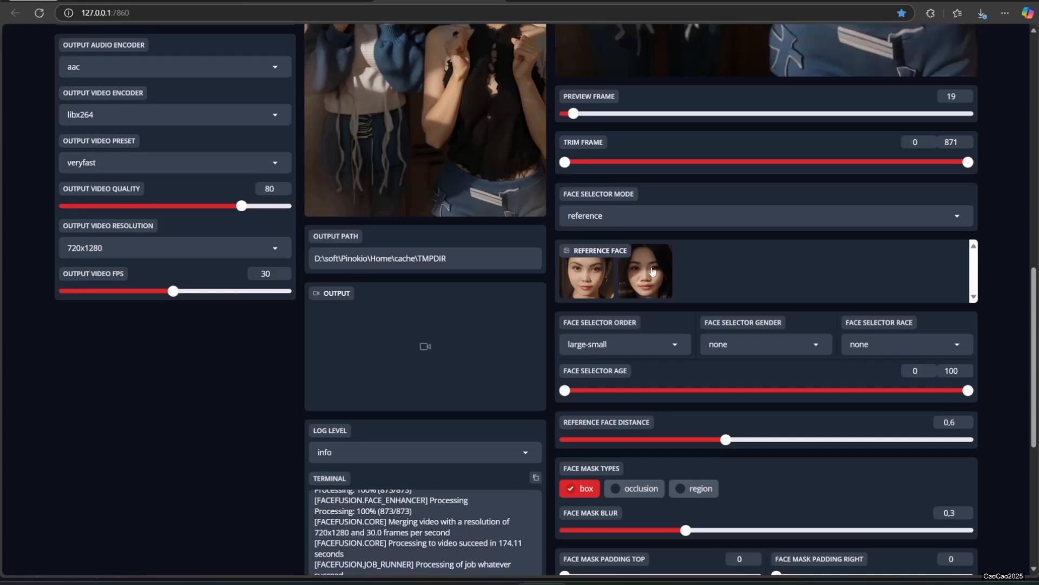
Step: Switch the UI workflow to job_manager, create the job whatever1 and add the current face swap to it as a step
scroll(653, 272, "up", 10)
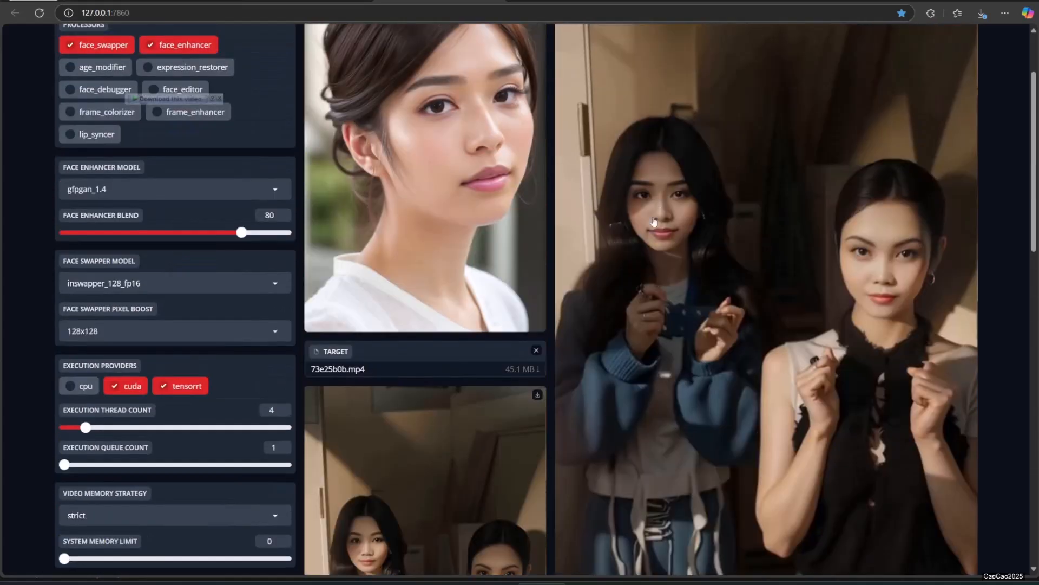
scroll(652, 366, "down", 4)
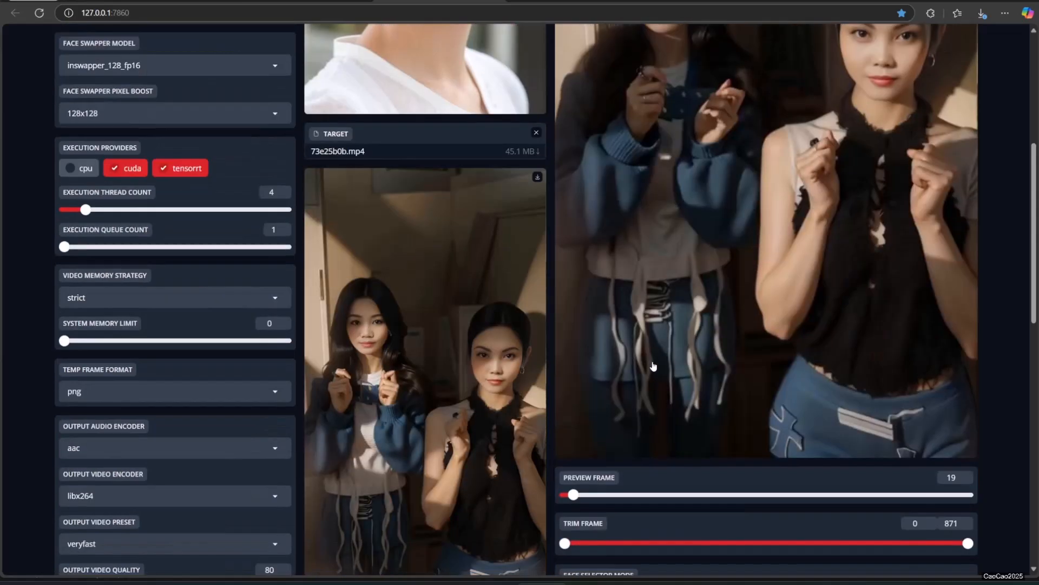
scroll(652, 366, "down", 5)
scroll(653, 366, "down", 7)
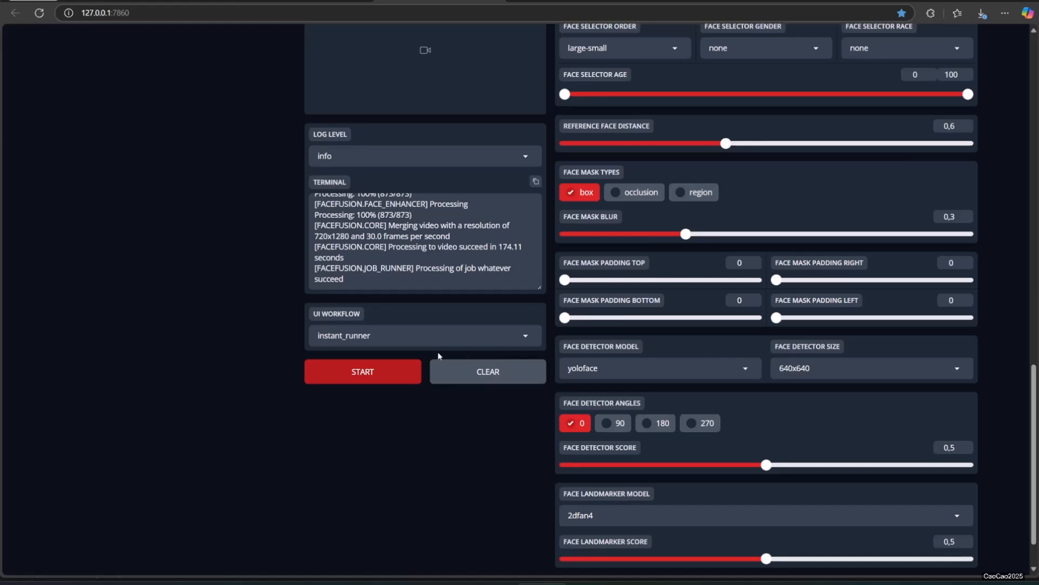
left_click(409, 336)
left_click(378, 316)
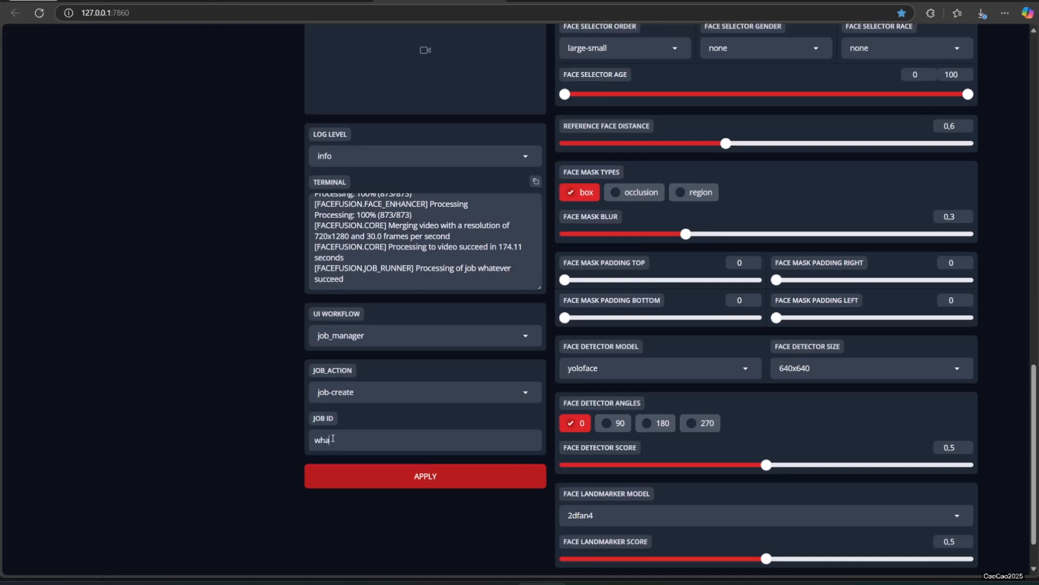
type("whatever1")
left_click(379, 482)
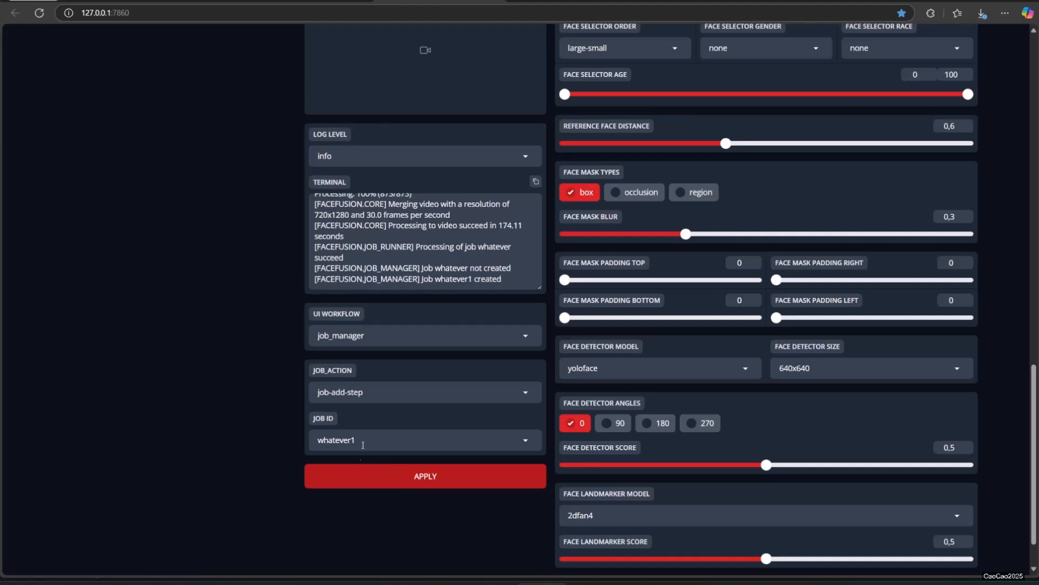
left_click(377, 478)
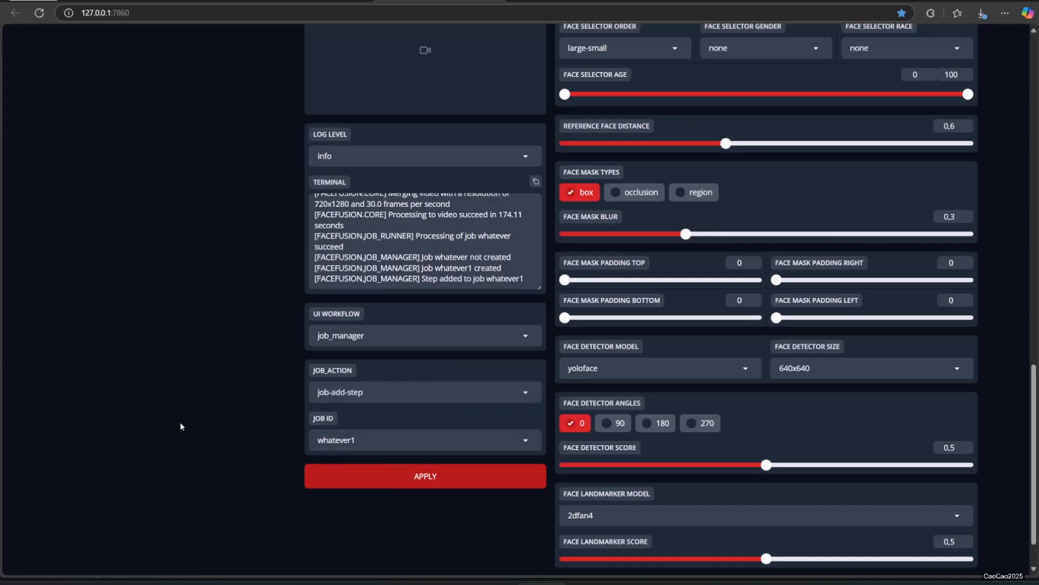
Step: Replace the source image with OCV2 1 (33).png and choose the first reference face, the woman in the black top
scroll(171, 410, "up", 15)
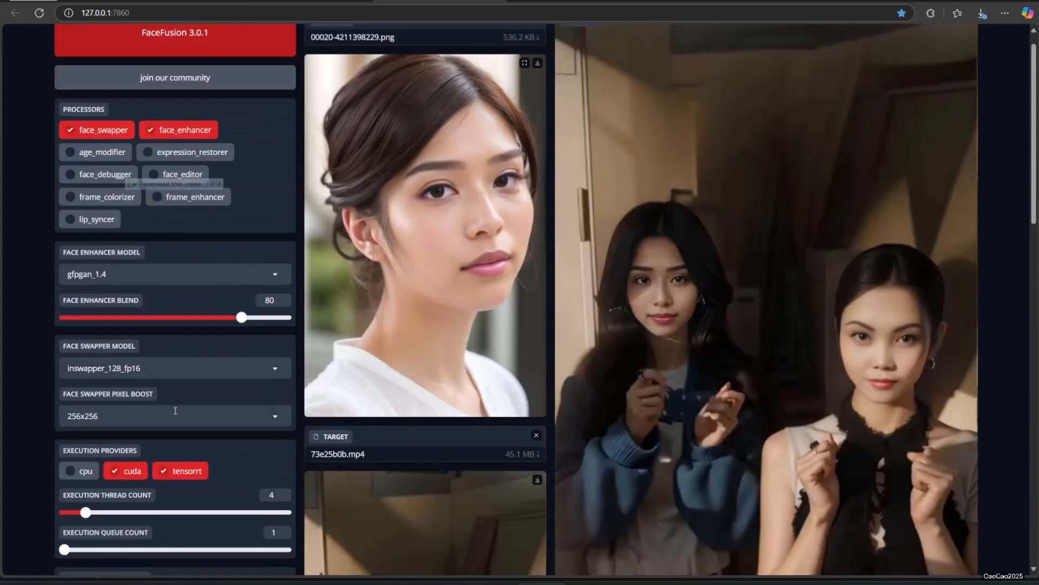
scroll(175, 413, "down", 6)
scroll(175, 414, "up", 7)
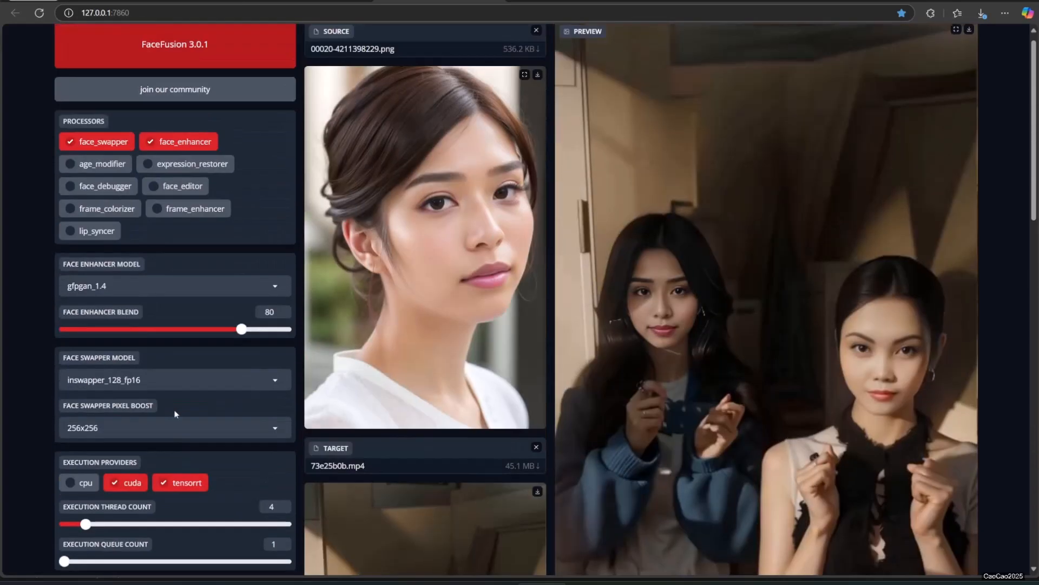
left_click_drag(395, 92, 388, 128)
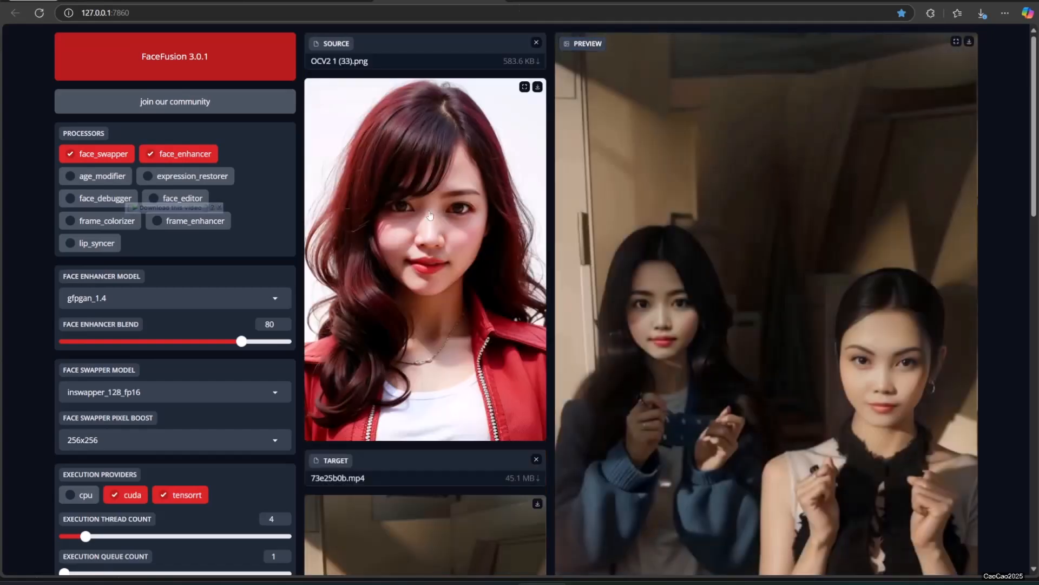
scroll(454, 278, "down", 10)
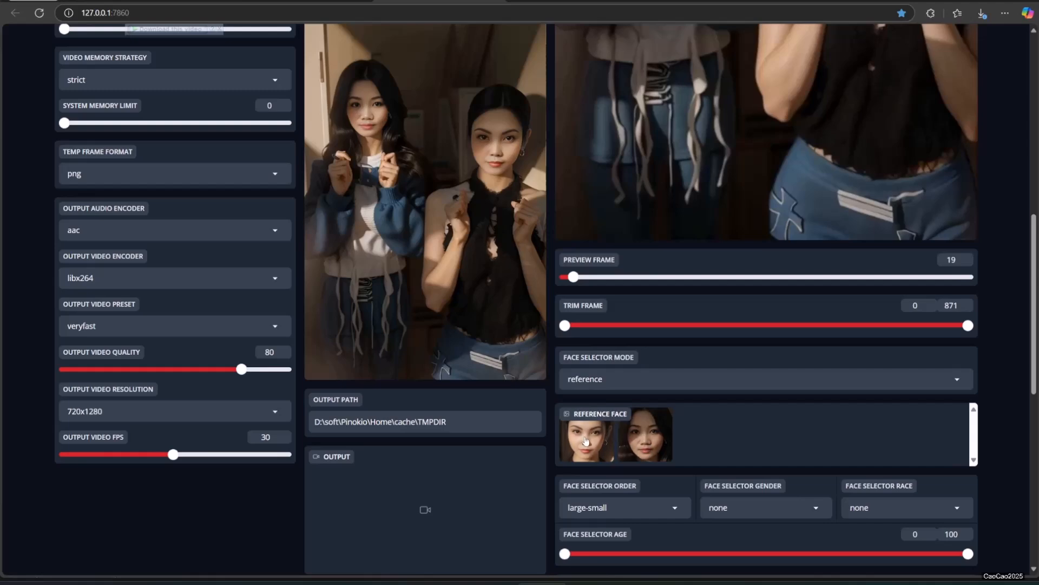
scroll(863, 209, "up", 7)
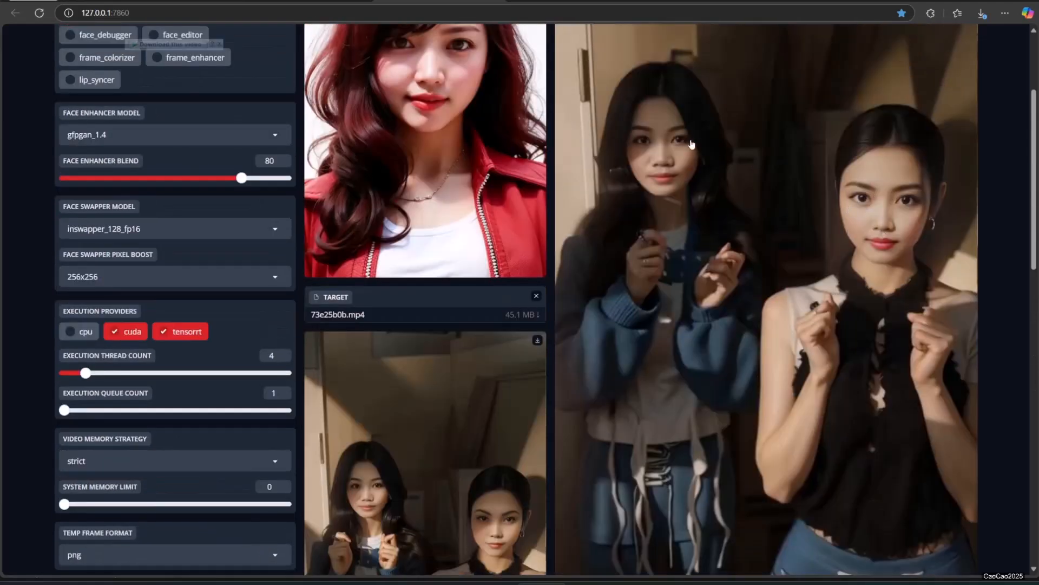
Step: Apply job-remix-step to step index 0 of job whatever1 using the new source and reference face
scroll(692, 144, "down", 13)
scroll(503, 382, "down", 2)
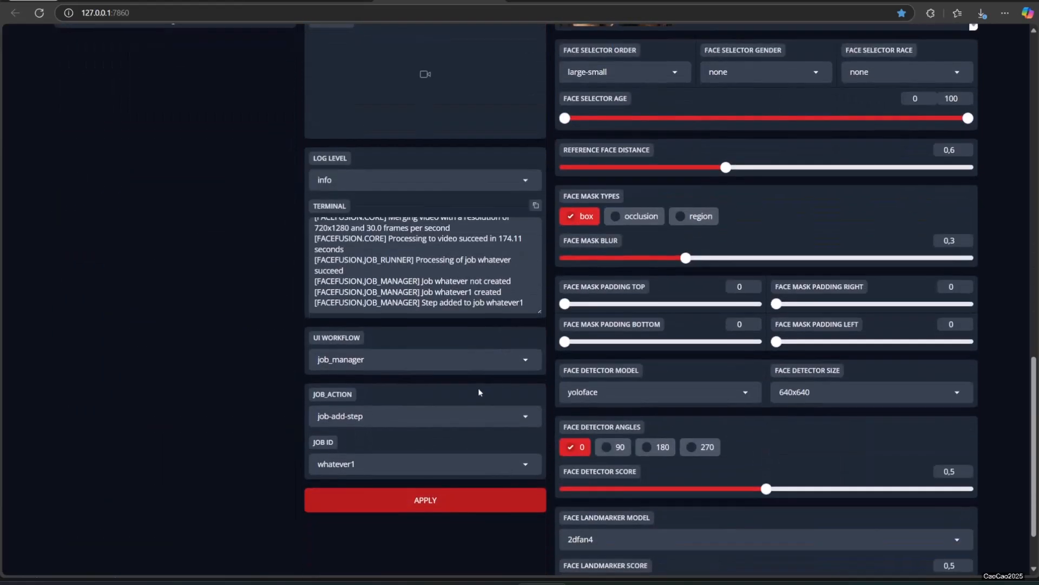
left_click(406, 418)
left_click(376, 357)
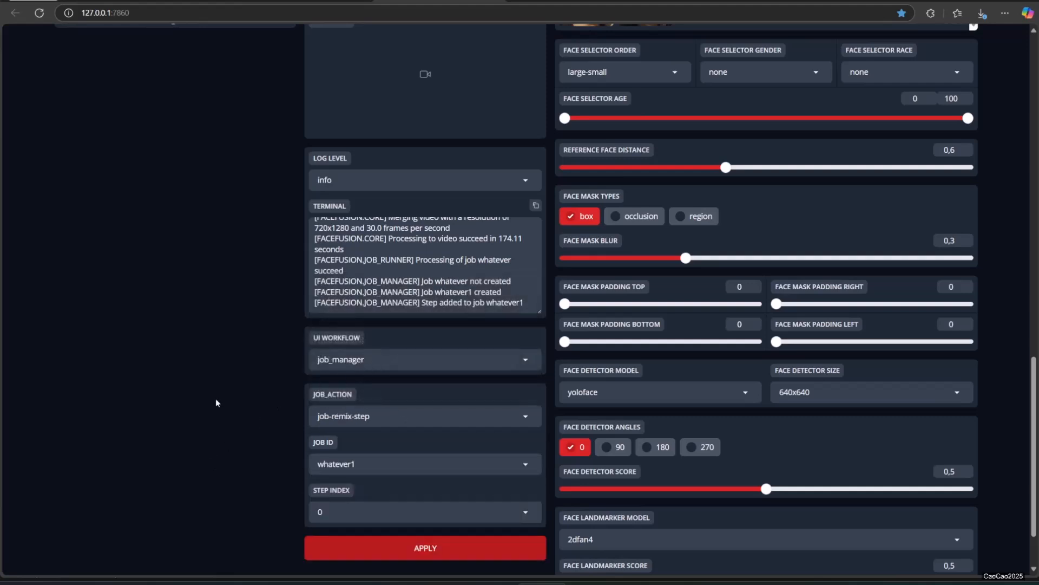
left_click(413, 551)
Step: Submit the job whatever1 with the job-submit action
left_click(386, 418)
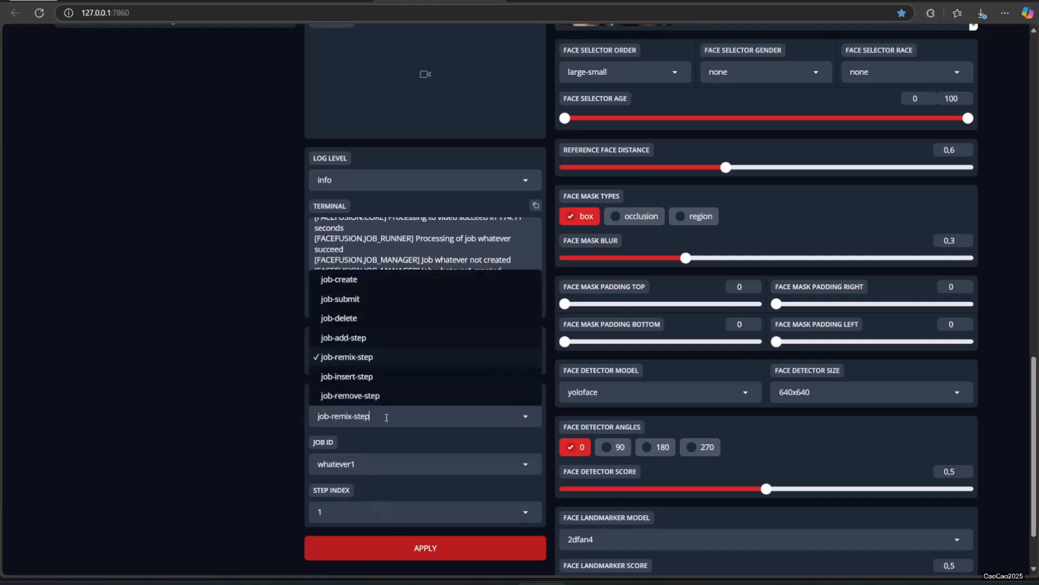
left_click(357, 299)
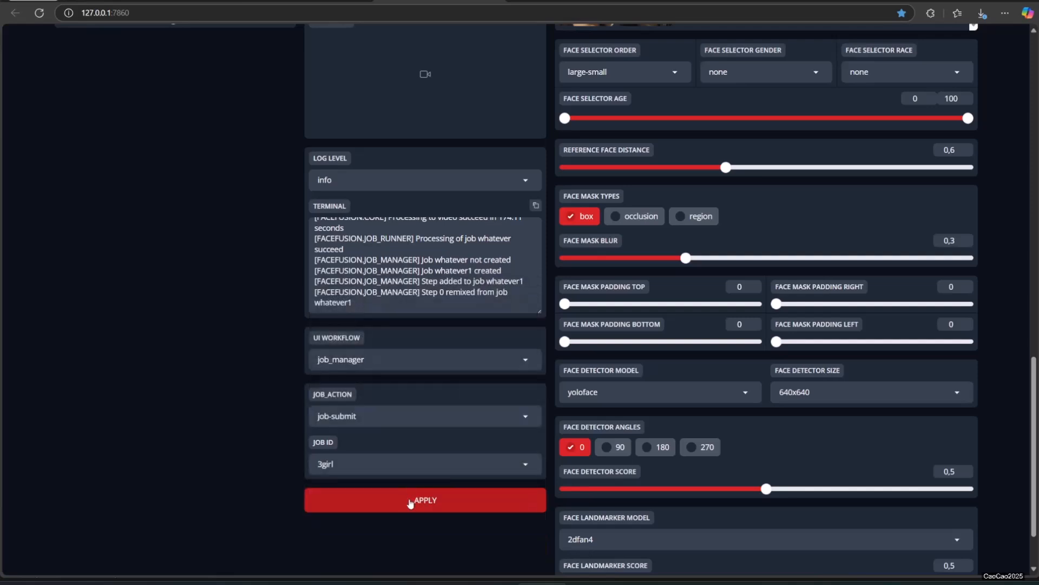
left_click(410, 501)
Step: Switch the UI workflow to job_runner and run the job whatever1 with job-run
left_click(397, 360)
left_click(368, 316)
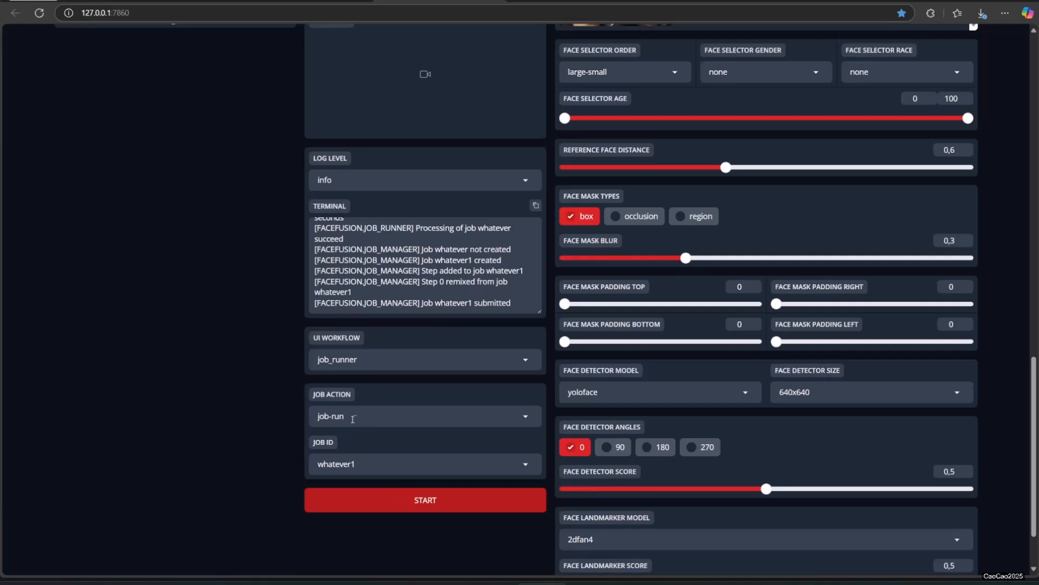
left_click(384, 501)
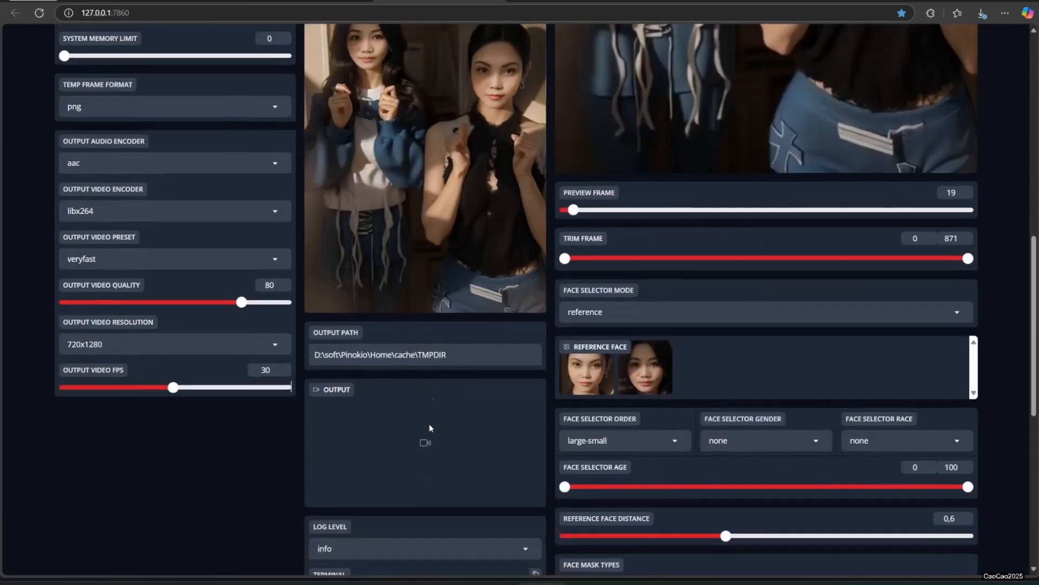
Step: Check the terminal log for job whatever1 and play the output video 5a11b723.mp4
scroll(429, 430, "down", 3)
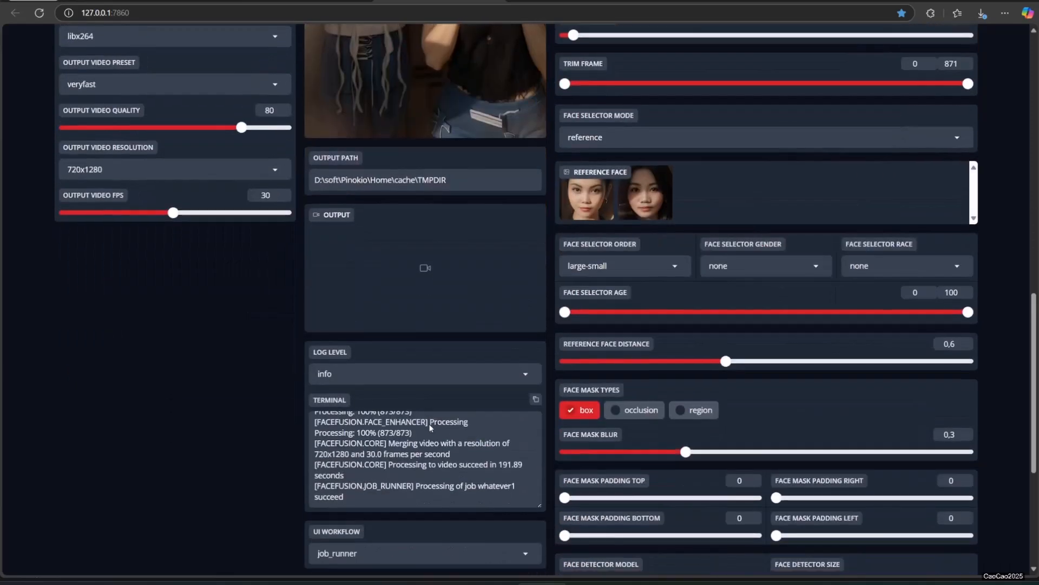
left_click_drag(366, 489, 346, 498)
scroll(336, 457, "down", 3)
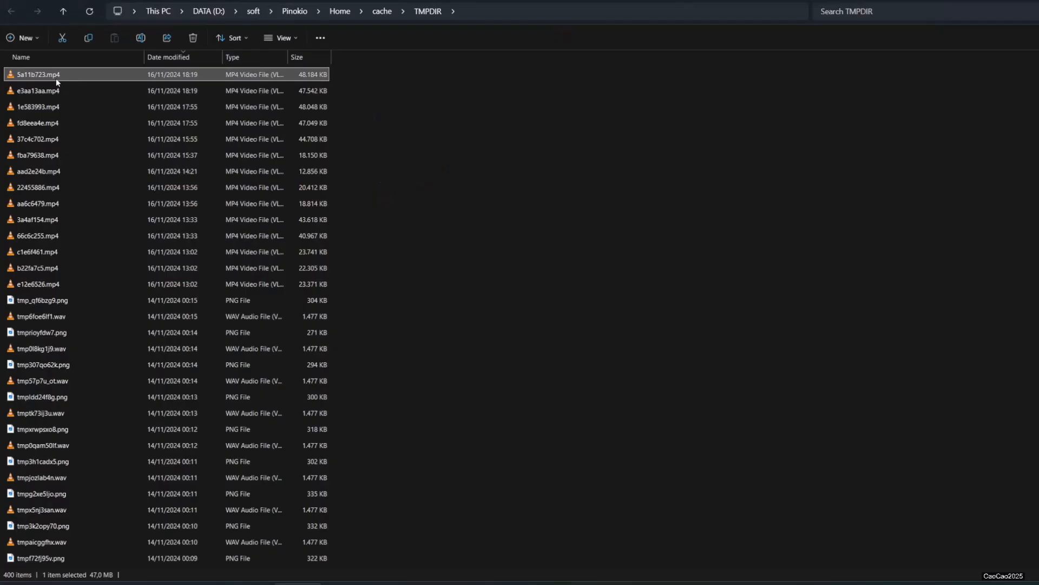
double_click(57, 79)
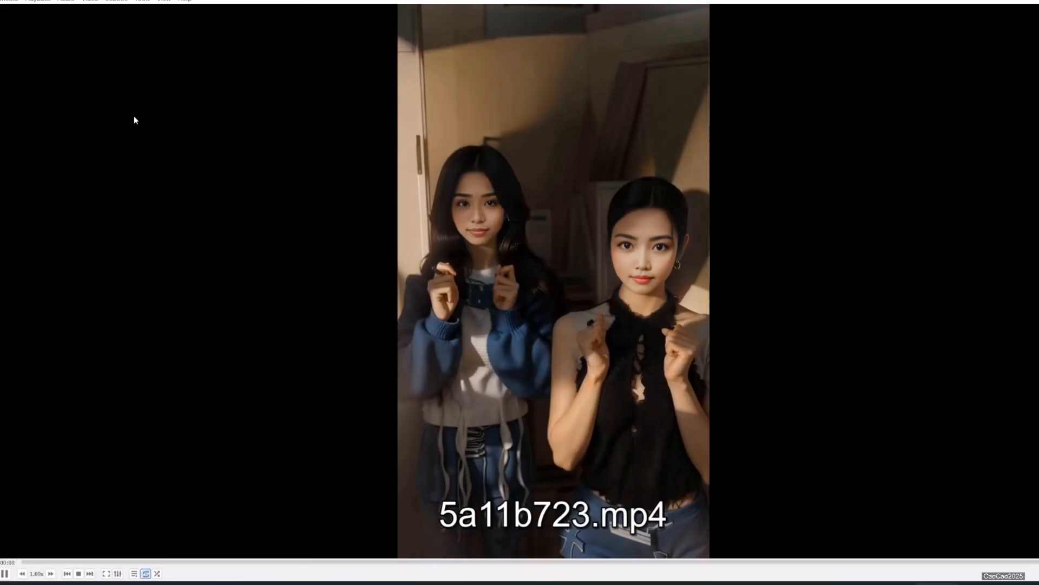
double_click(607, 235)
Step: Load the portrait of the short-haired woman in a white shirt as the source for target video 22455886.mp4
scroll(608, 235, "up", 3)
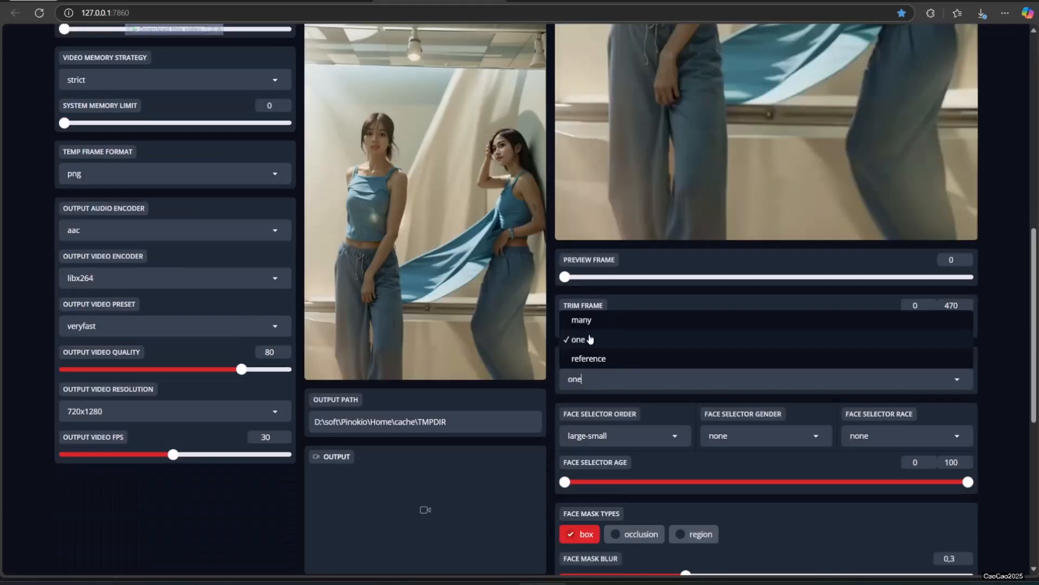
left_click(592, 315)
scroll(593, 319, "up", 5)
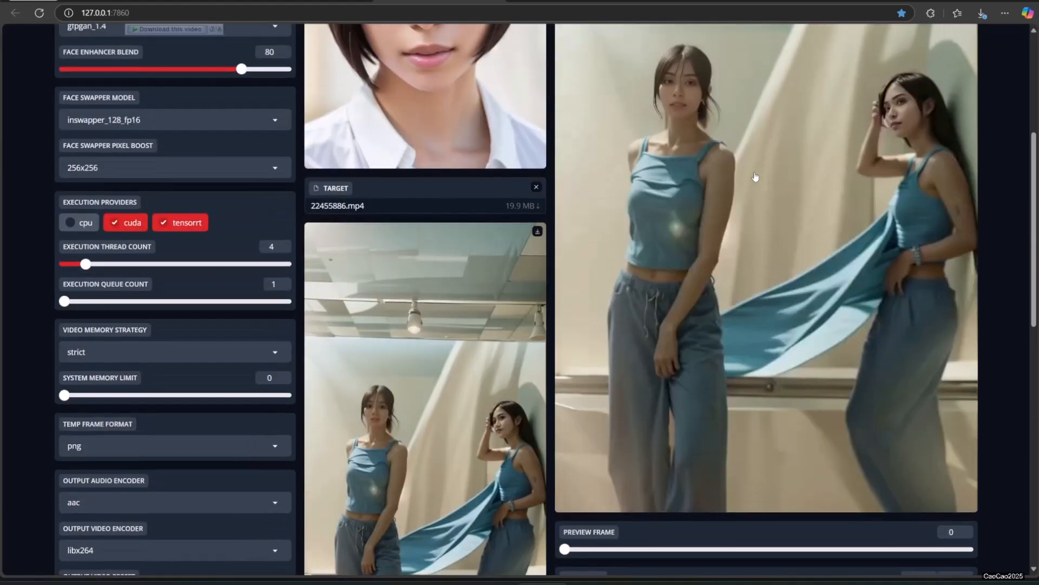
Step: Set the face selector mode to one for the target video 22455886.mp4
scroll(755, 174, "down", 4)
left_click(603, 429)
left_click(589, 393)
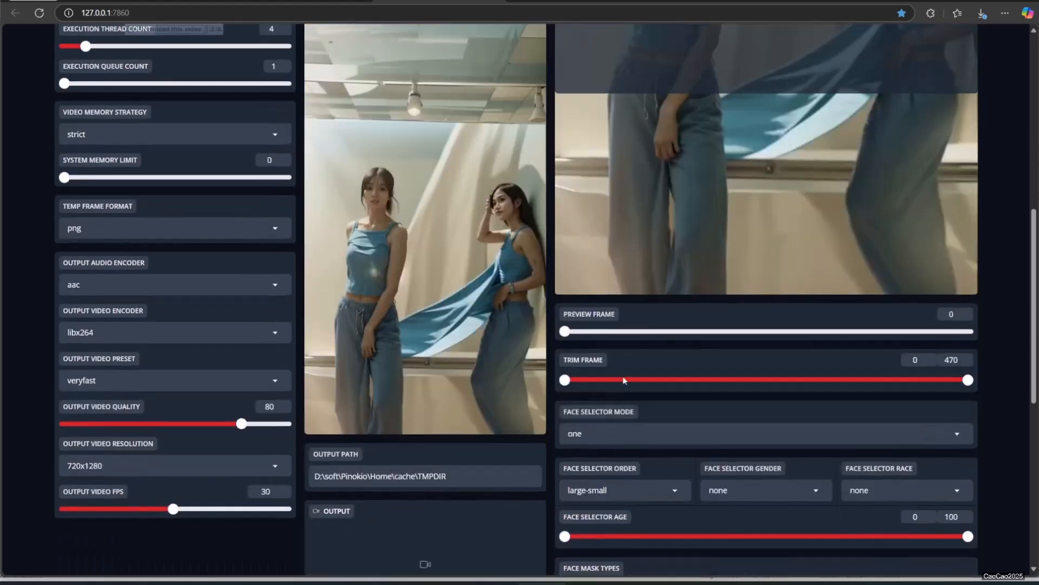
Step: Set the face selector order to left-right and check which woman's face is swapped in the preview
left_click(644, 490)
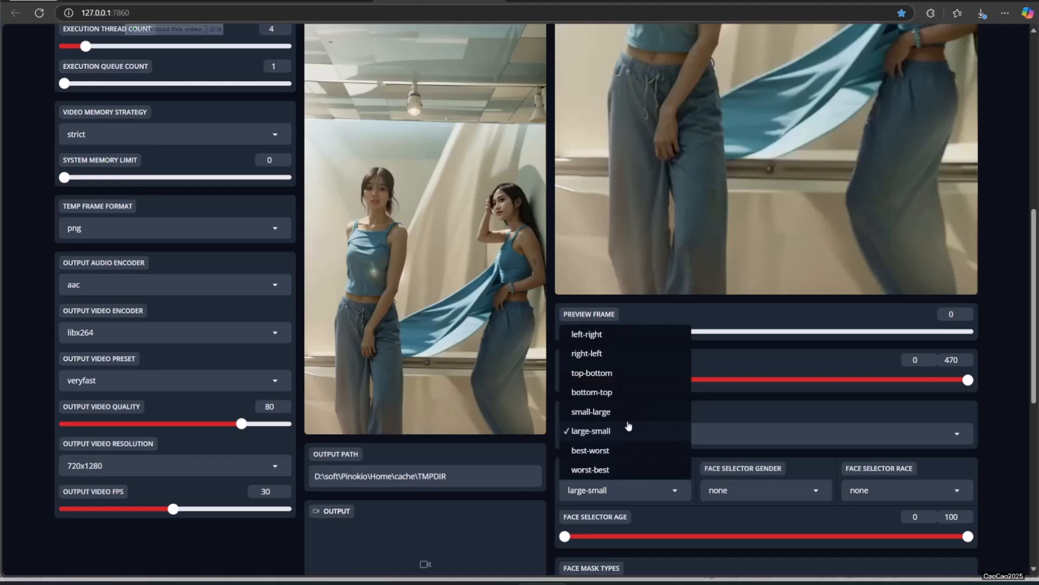
left_click(614, 331)
scroll(645, 383, "up", 6)
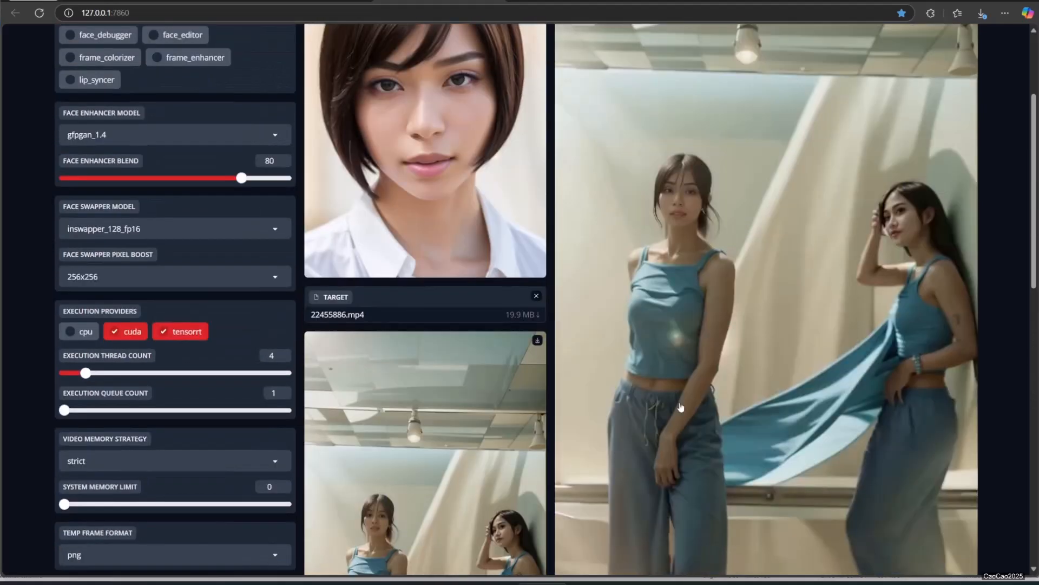
Step: Change the face selector order to right-left and examine both faces in the preview
scroll(714, 426, "down", 4)
scroll(713, 426, "down", 4)
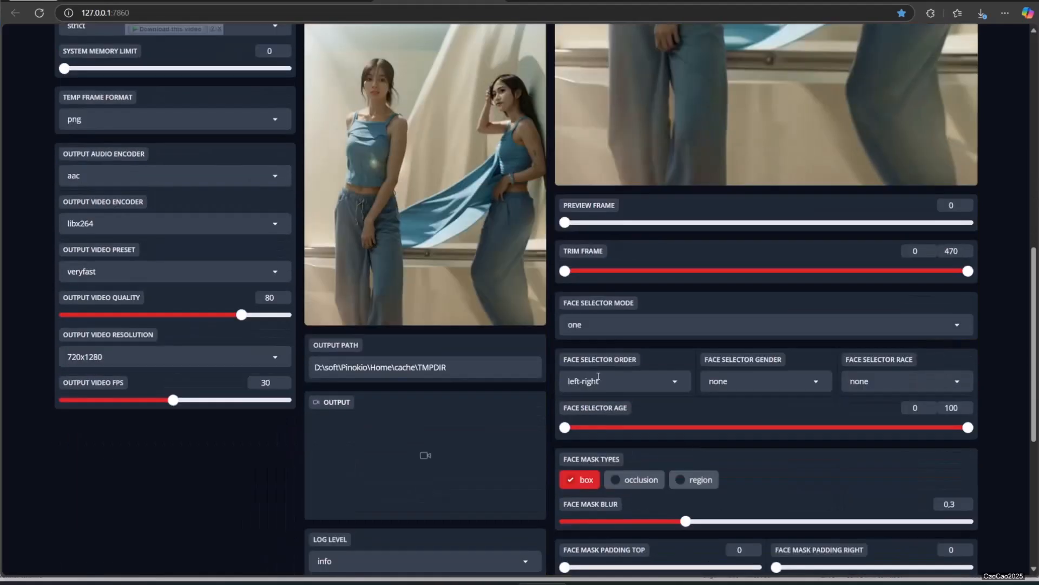
left_click(623, 381)
left_click(616, 245)
scroll(895, 284, "up", 9)
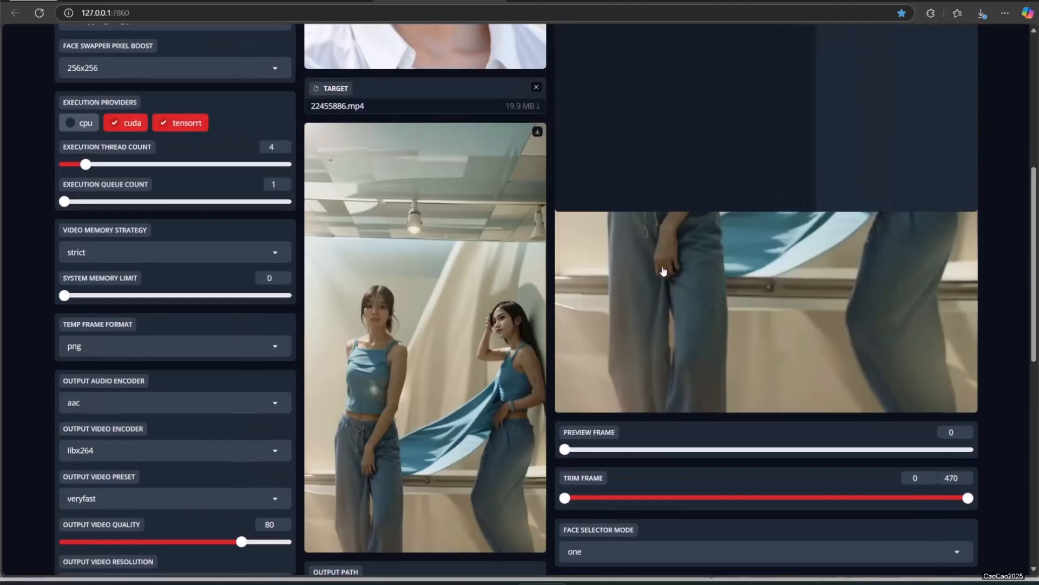
scroll(751, 293, "down", 4)
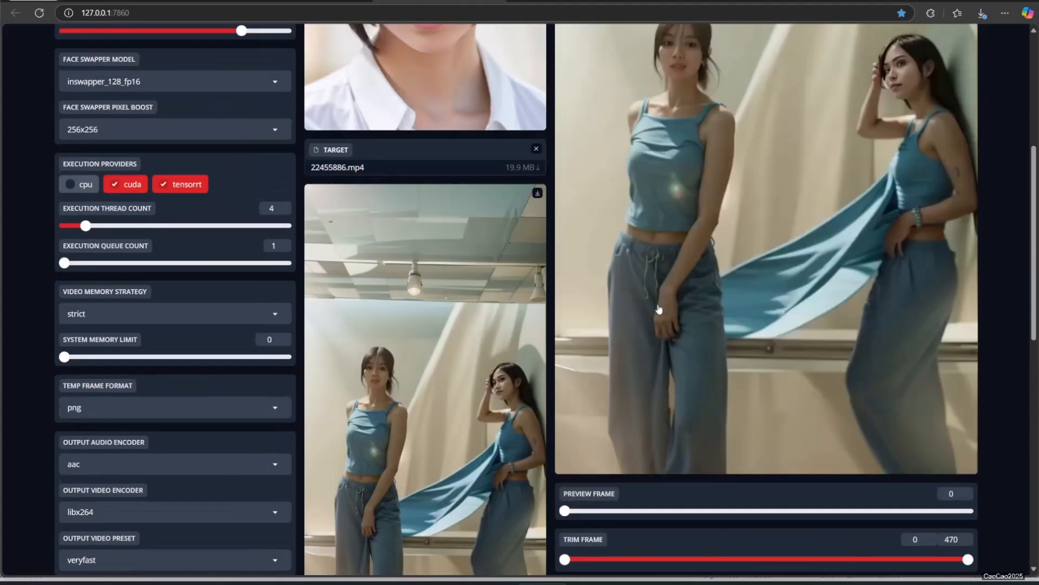
scroll(658, 307, "up", 1)
scroll(658, 307, "up", 2)
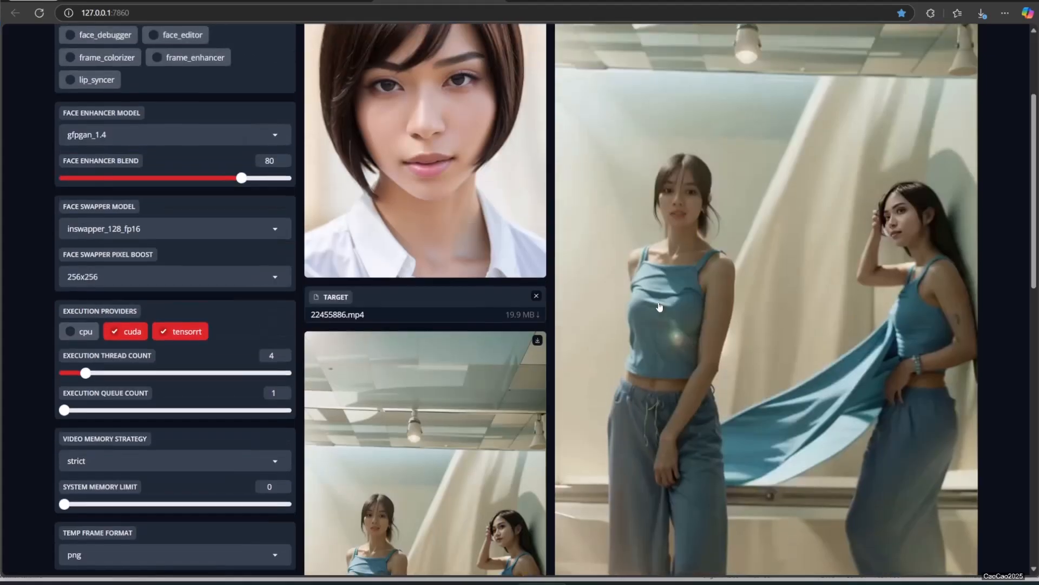
Step: Change the face selector order to top-bottom and check the swapped face in the preview
scroll(660, 307, "down", 8)
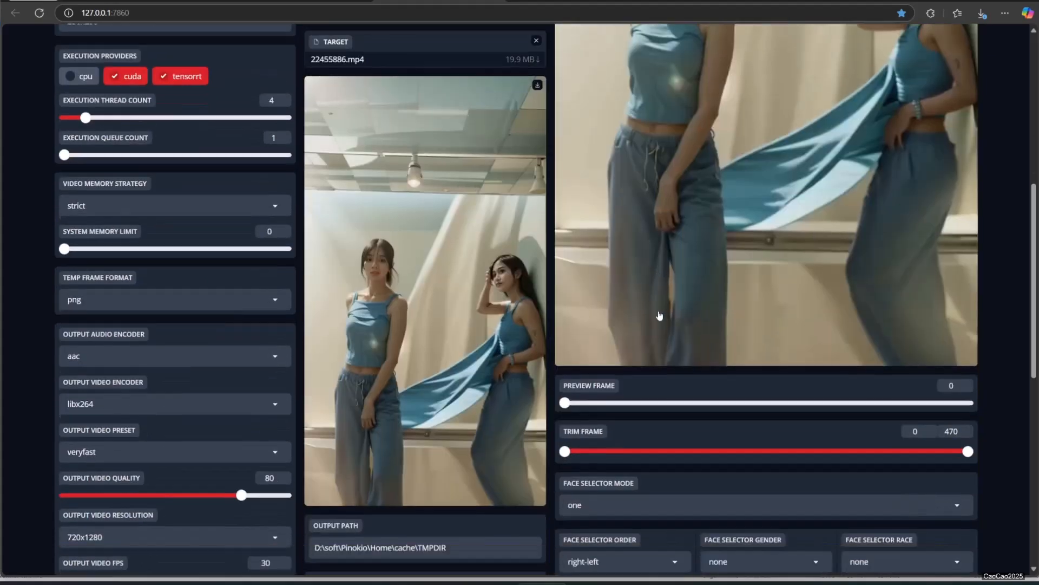
left_click(599, 381)
left_click(596, 264)
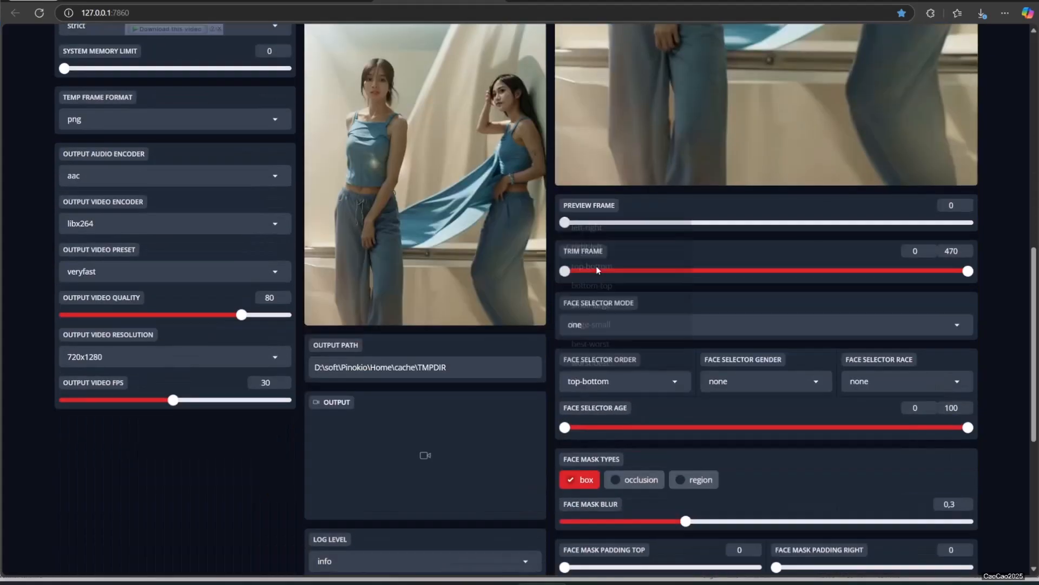
scroll(668, 186, "up", 7)
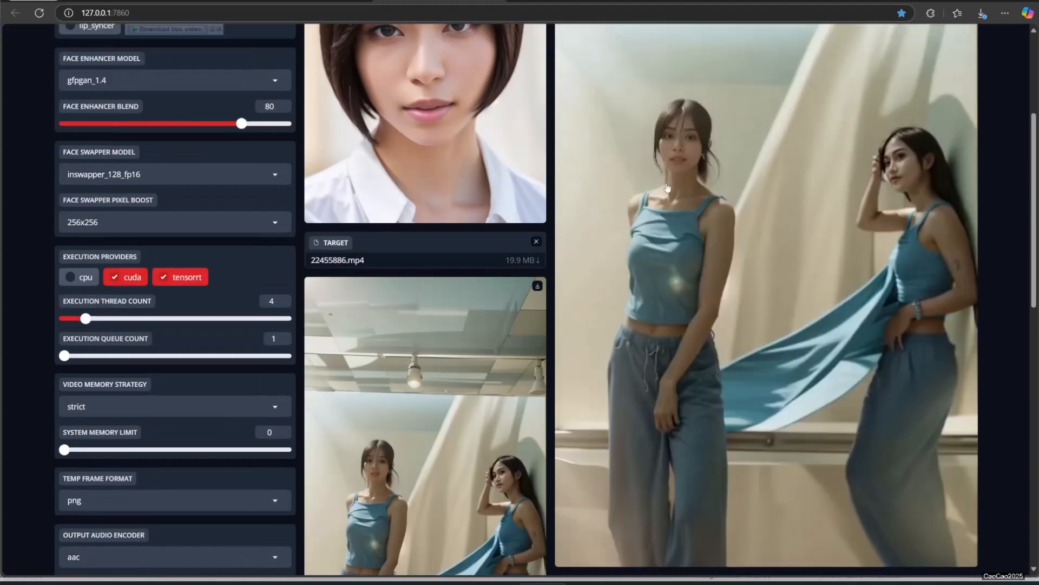
Step: Change the face selector order to bottom-top and check the swapped face in the preview
scroll(668, 186, "down", 7)
left_click(583, 381)
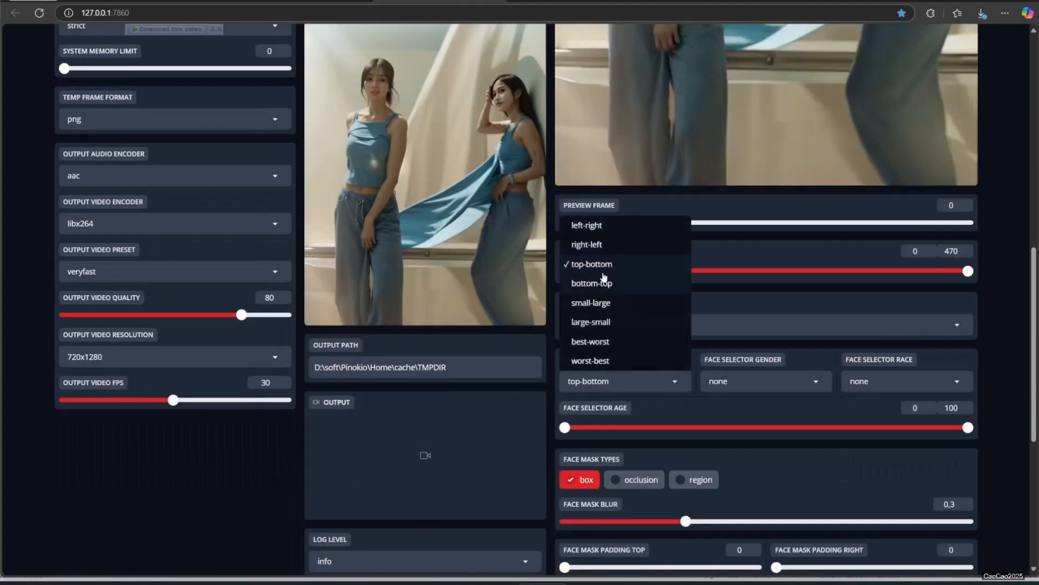
left_click(599, 285)
scroll(693, 299, "up", 8)
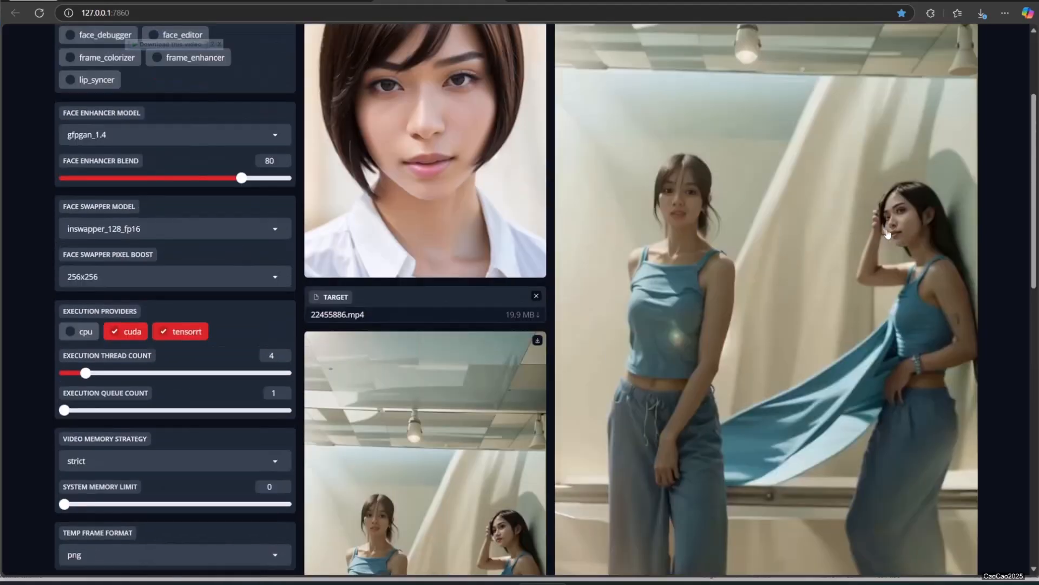
Step: Move the preview to frame 21 and check which woman's face is swapped with the bottom-top order
scroll(887, 234, "down", 8)
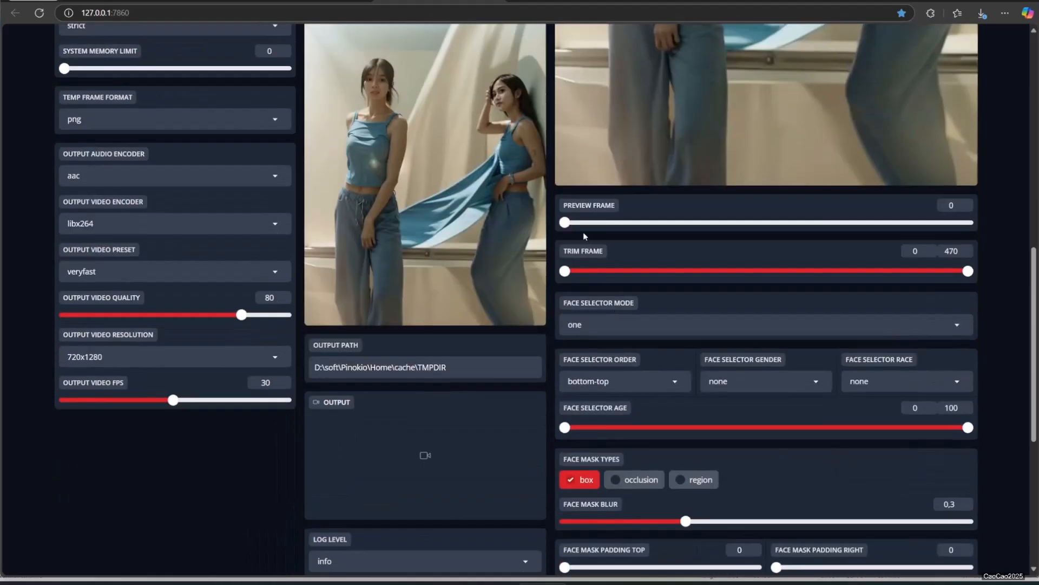
left_click(582, 222)
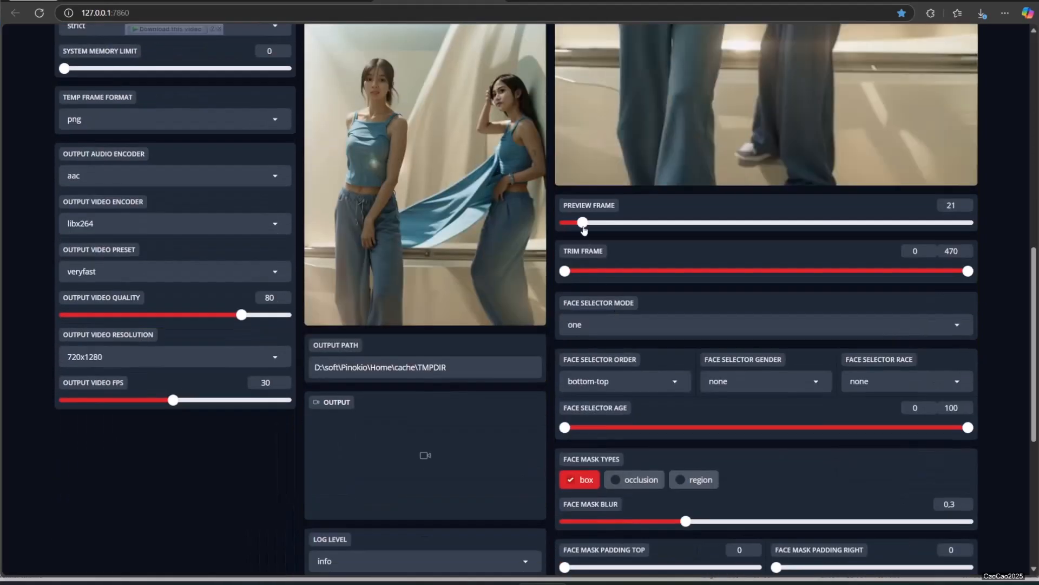
scroll(583, 230, "up", 7)
Step: Step further through the video to preview frame 103 and examine both women's faces
scroll(584, 231, "down", 1)
scroll(607, 324, "down", 2)
left_click_drag(581, 442, 666, 445)
scroll(666, 445, "up", 3)
scroll(666, 445, "down", 1)
left_click_drag(661, 550, 653, 549)
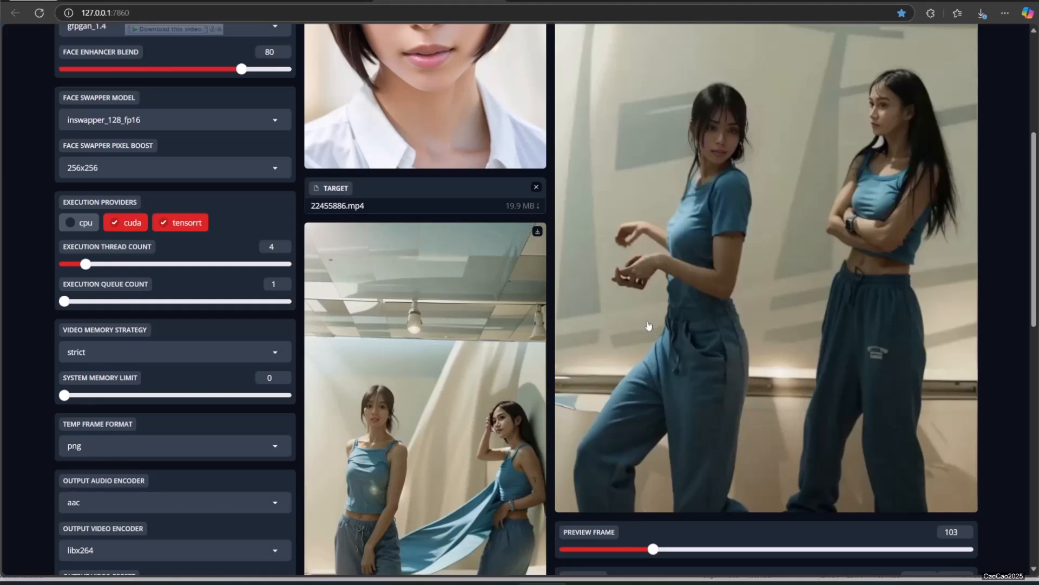
Step: Set the face selector gender to male and check both faces in the preview
scroll(643, 496, "down", 4)
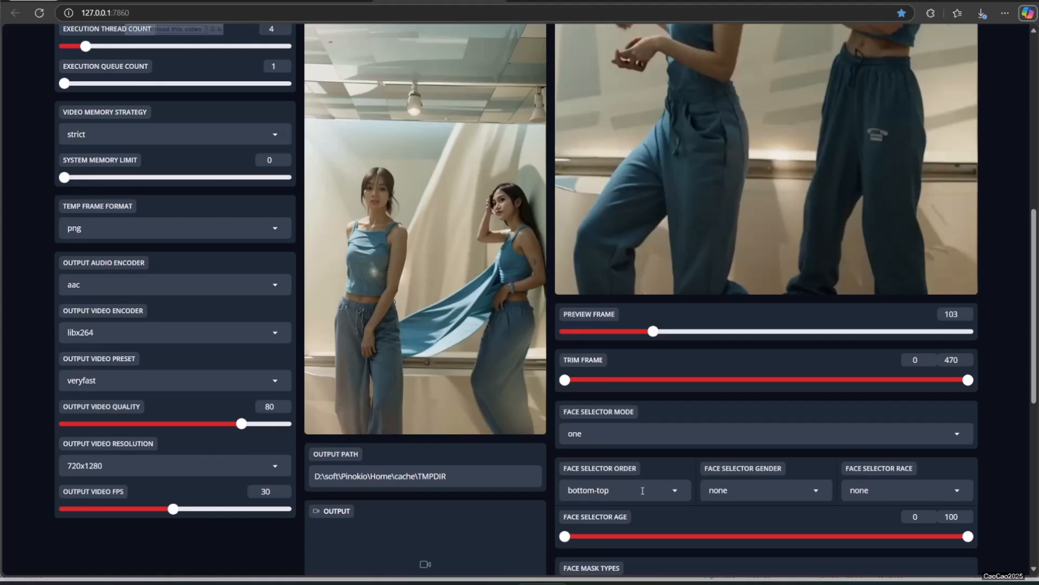
left_click(758, 490)
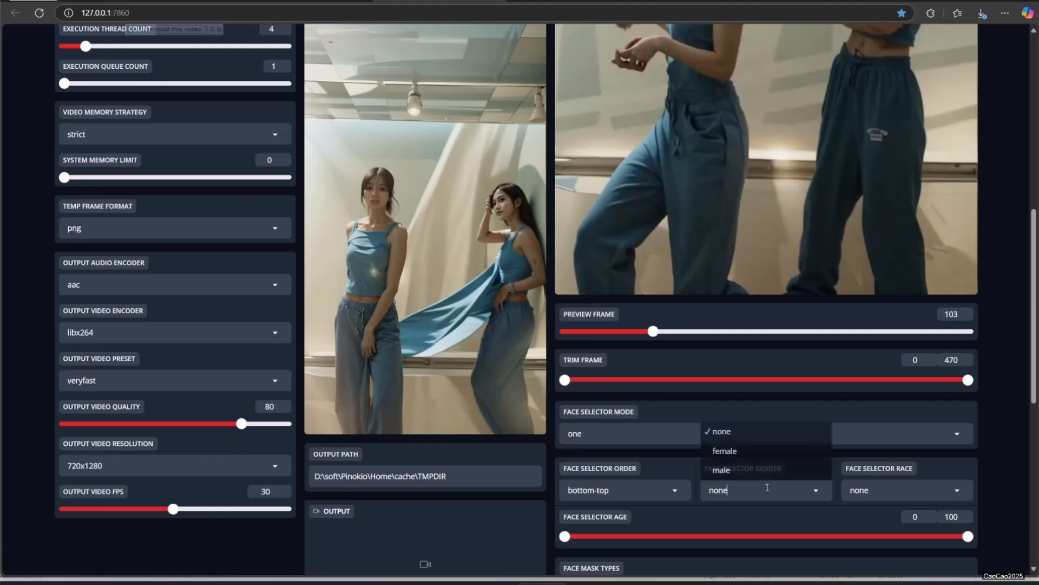
left_click(737, 457)
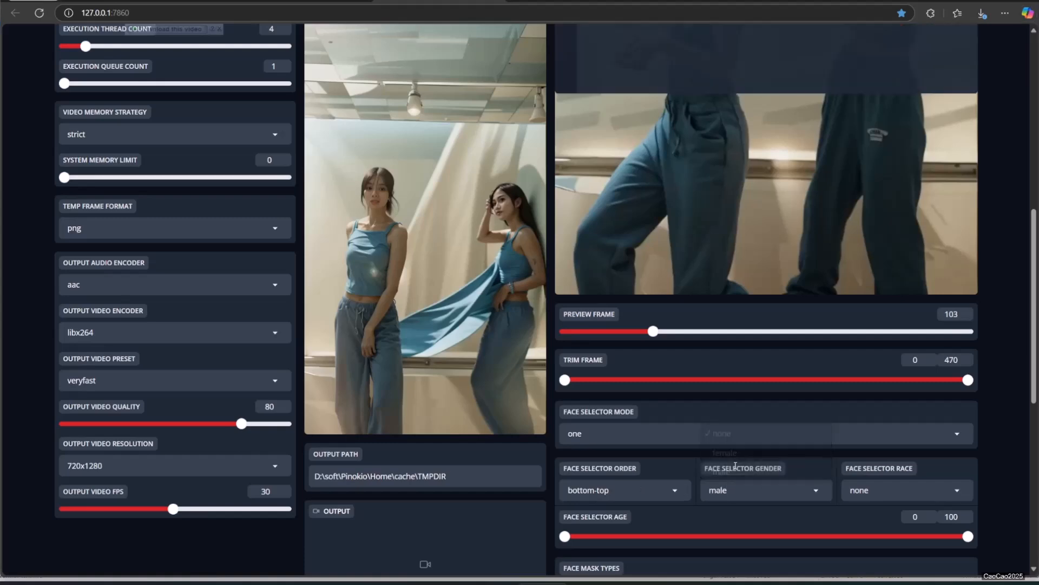
scroll(766, 320, "up", 6)
scroll(766, 359, "down", 9)
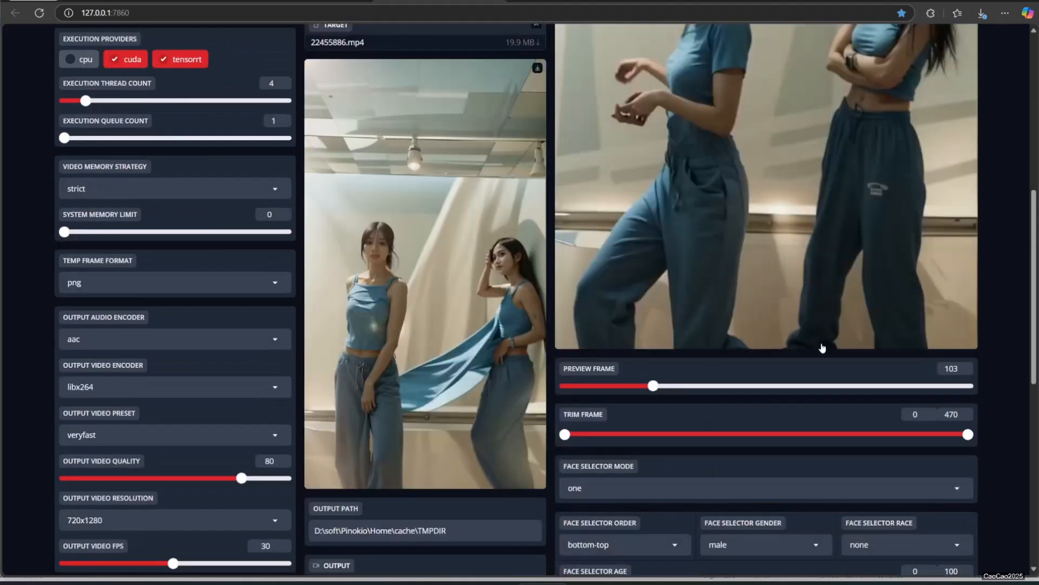
left_click(758, 326)
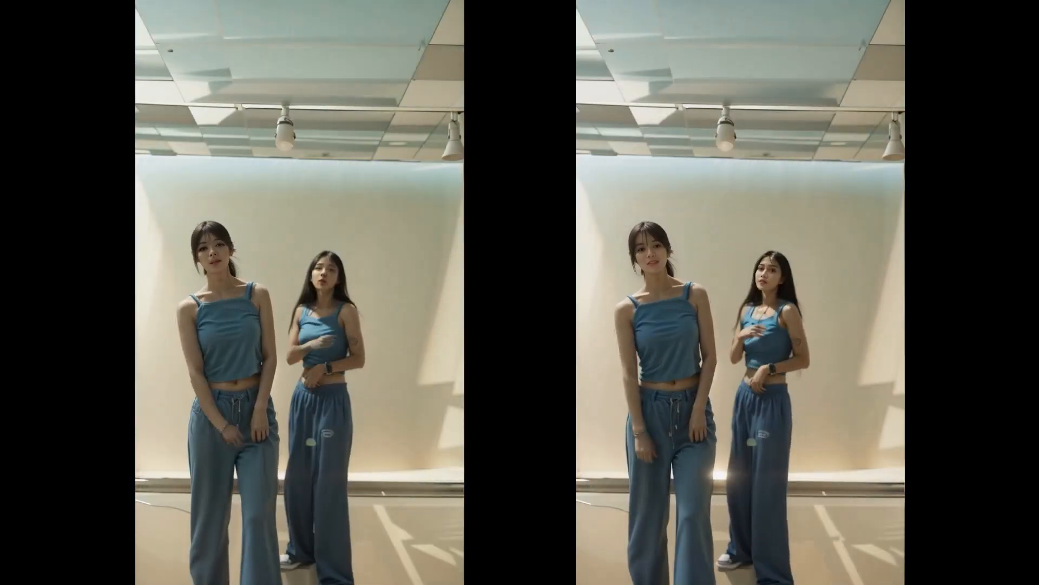